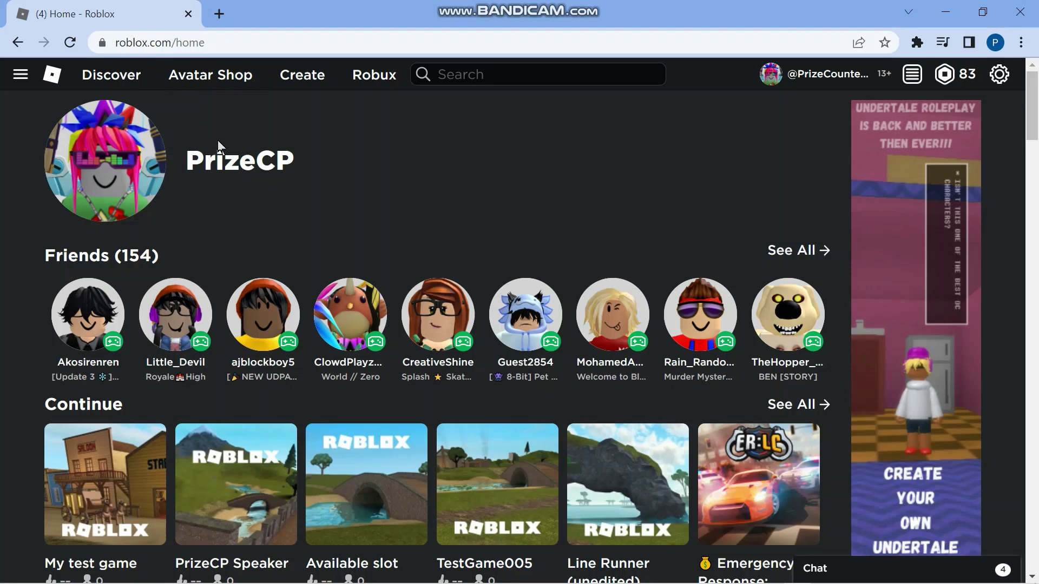
Open the creator dashboard listing the experiences Test006, Line Runner and Epic Game
click(302, 77)
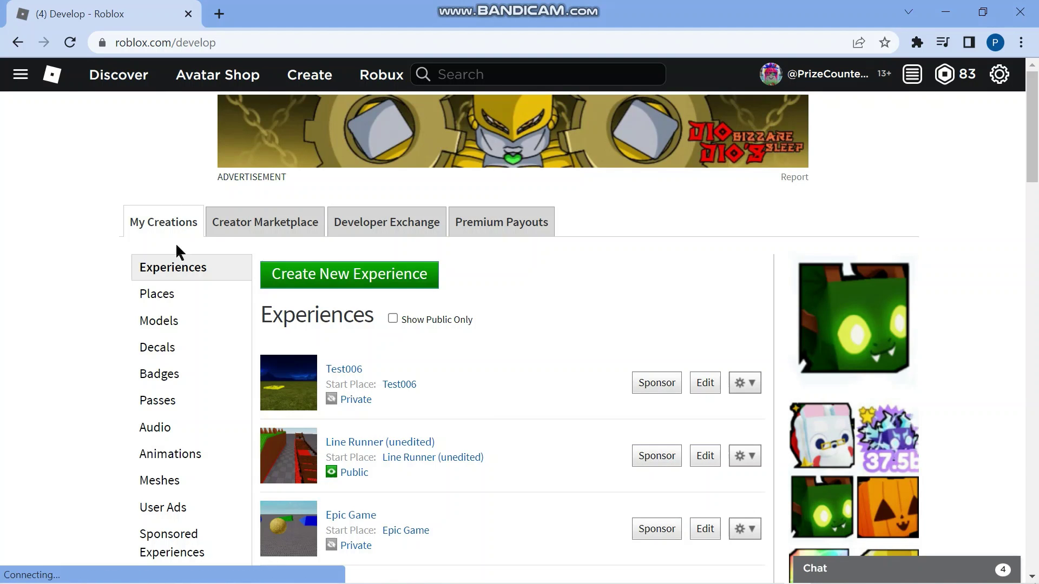
Upload PrizeCP logo.jpg as a decal, correcting its name to 'PrizeCP Logo'
click(167, 349)
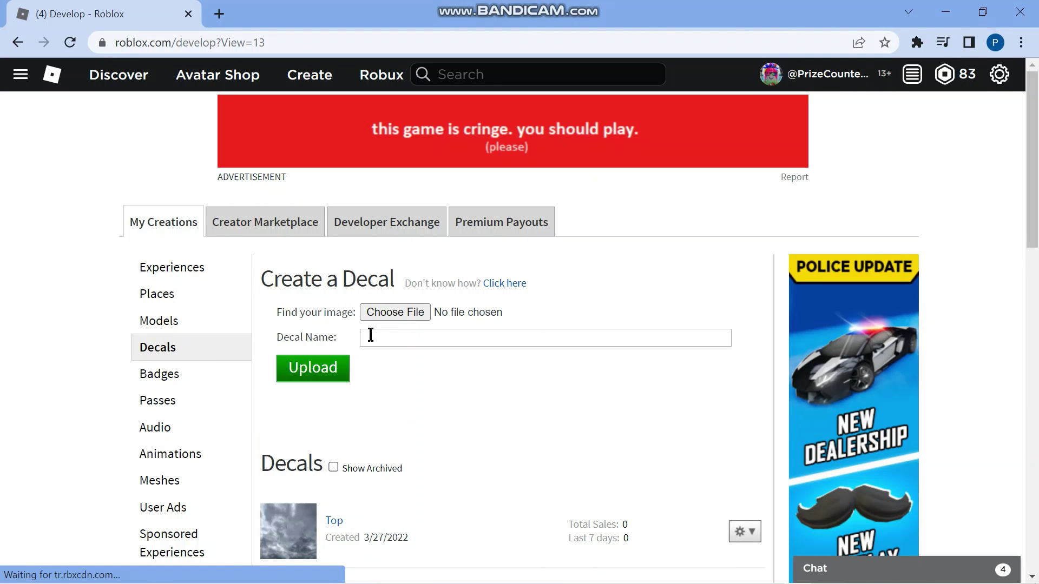
click(386, 313)
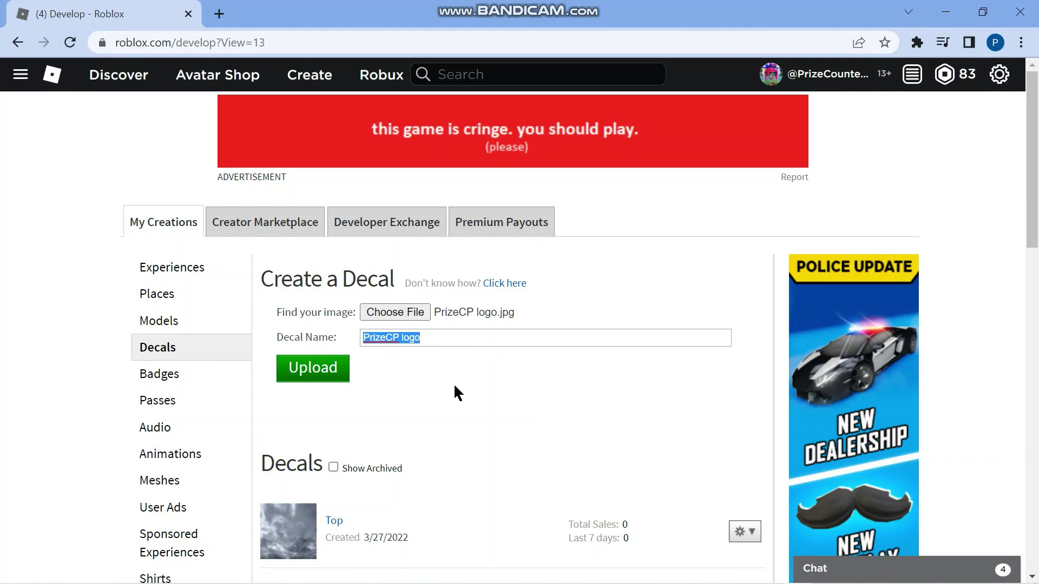
click(452, 337)
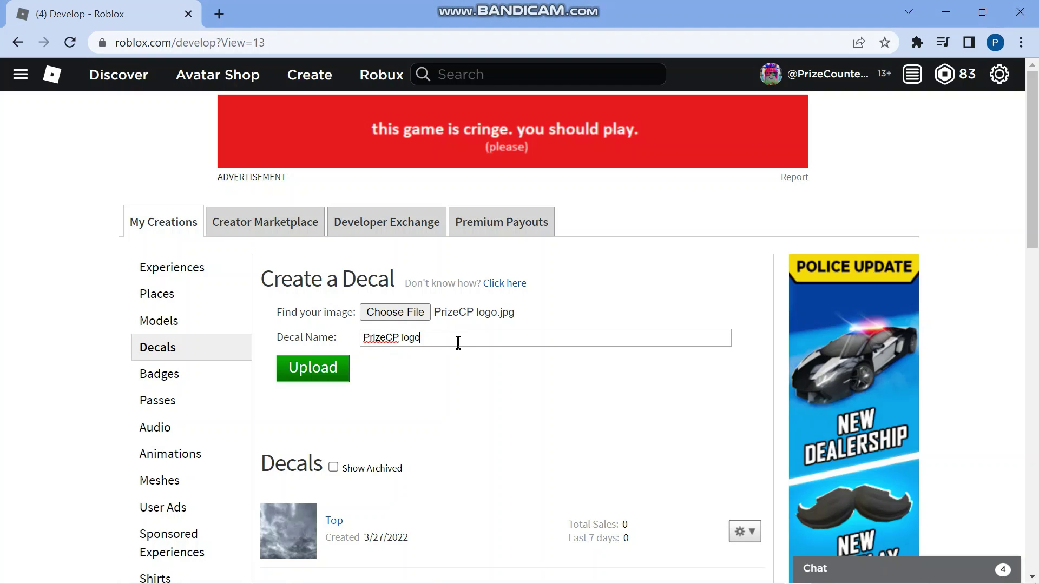
mouse_move(425, 342)
mouse_down()
mouse_move(403, 343)
mouse_move(424, 342)
mouse_up()
click(404, 338)
key(Delete)
text(L)
click(342, 374)
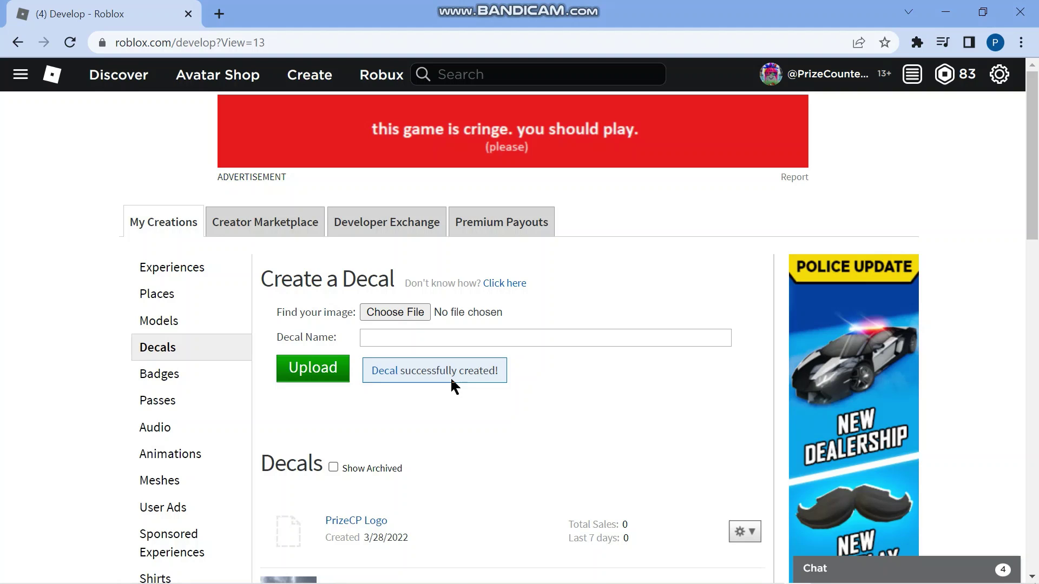
scroll(487, 472, down, 1)
scroll(487, 472, down, 1)
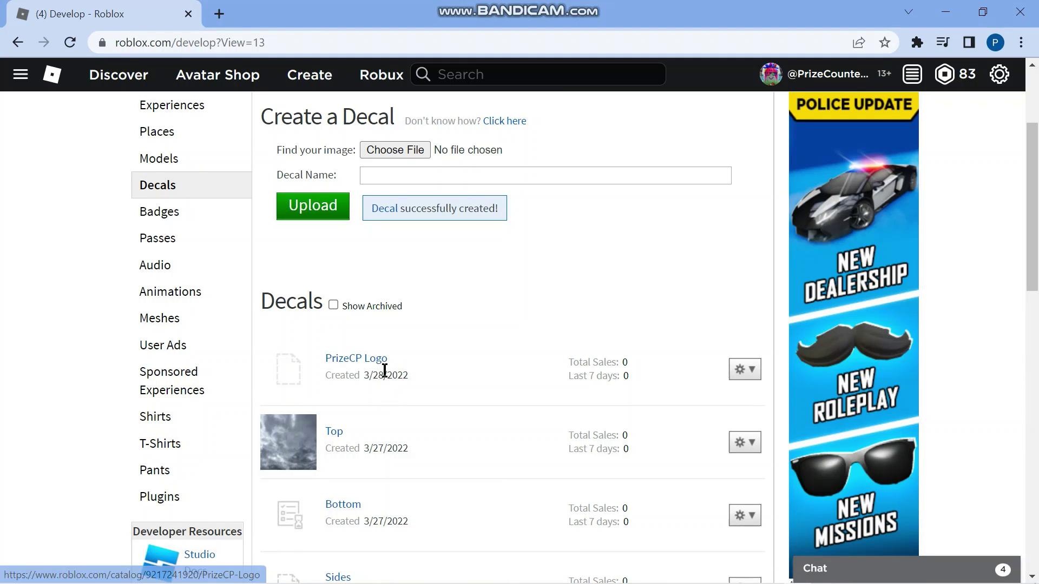
scroll(409, 382, down, 1)
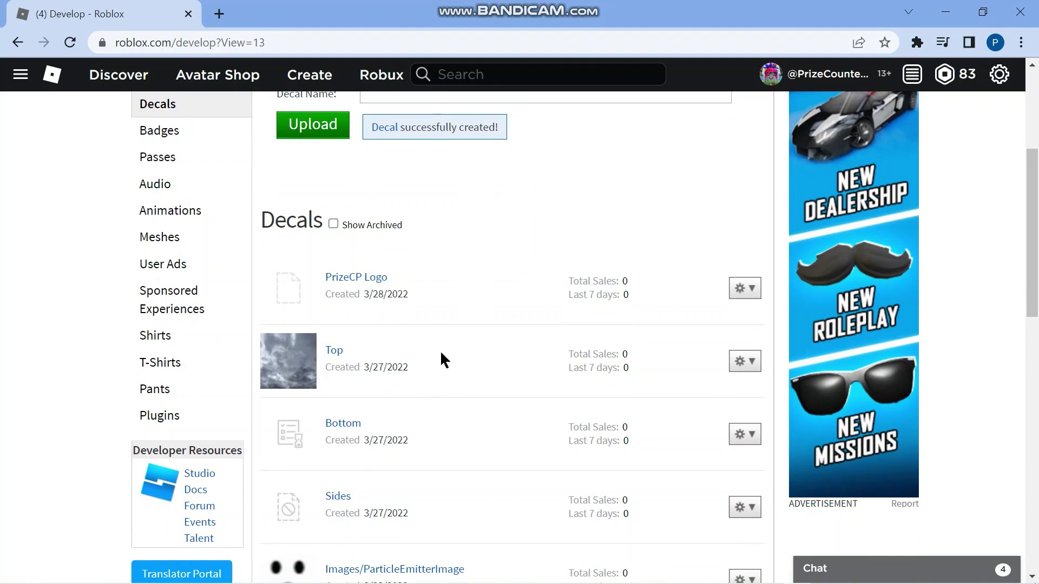
Go back to the Create dashboard from the decals list
click(311, 78)
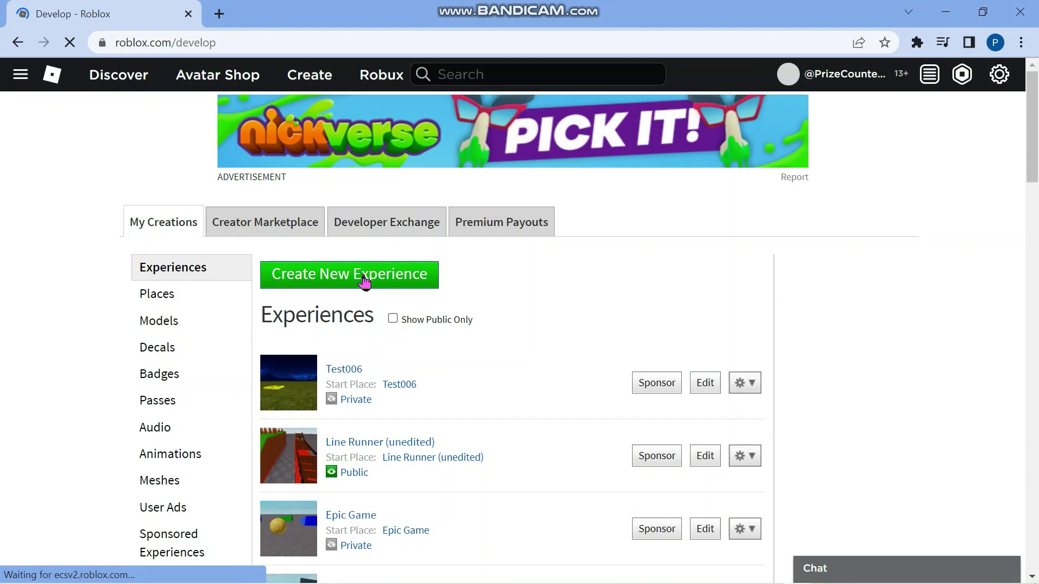
Start a Classic Baseplate place and confirm the PrizeCP Logo image is in the Toolbox
click(357, 276)
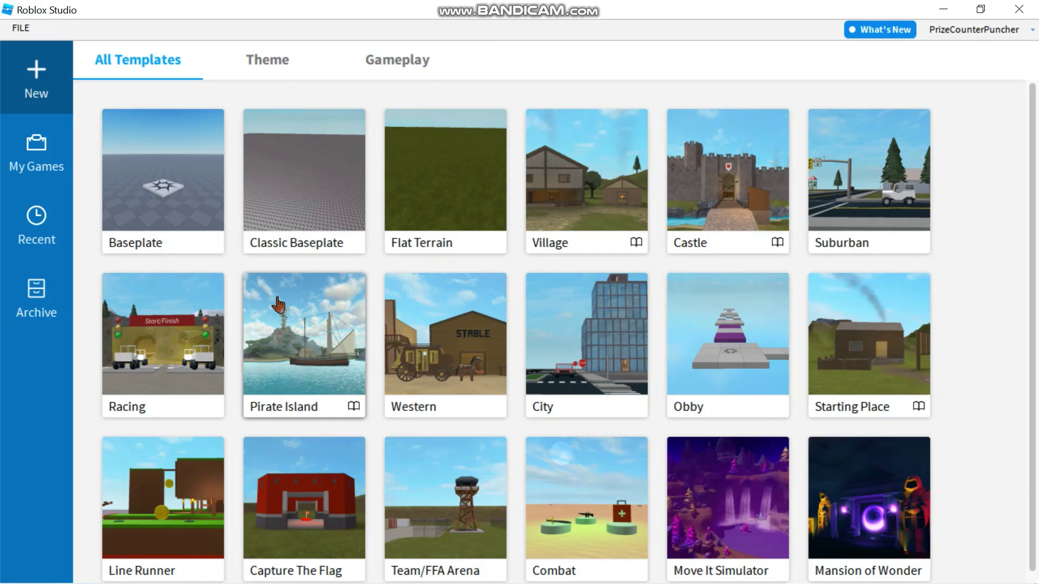
click(316, 203)
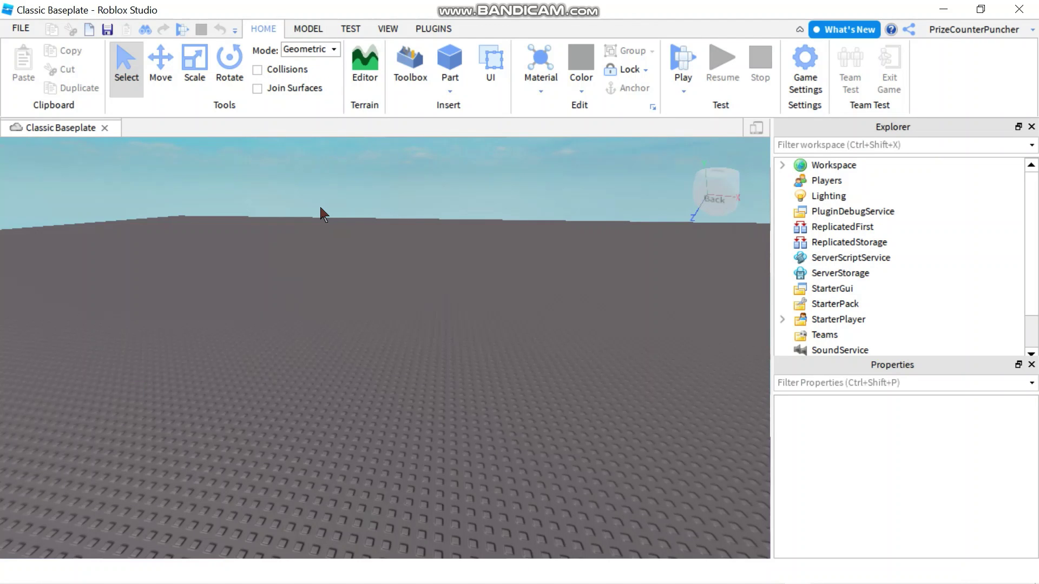
click(410, 65)
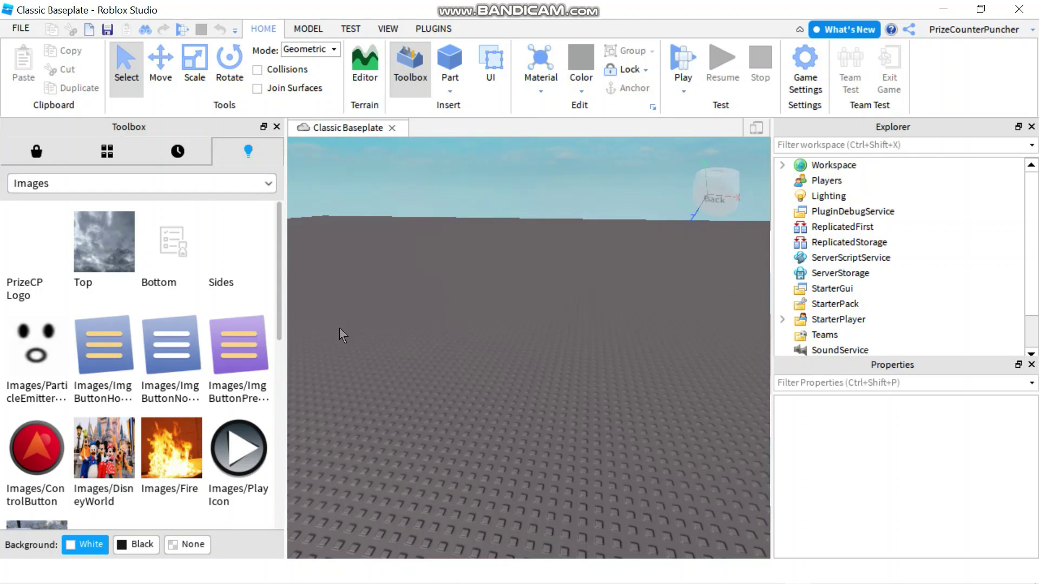
mouse_move(37, 260)
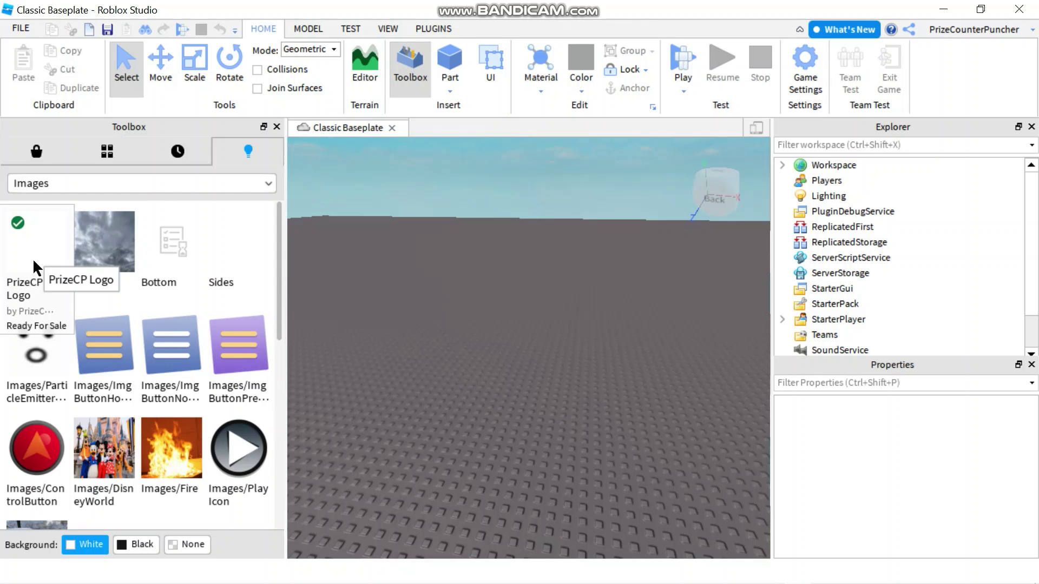
click(277, 128)
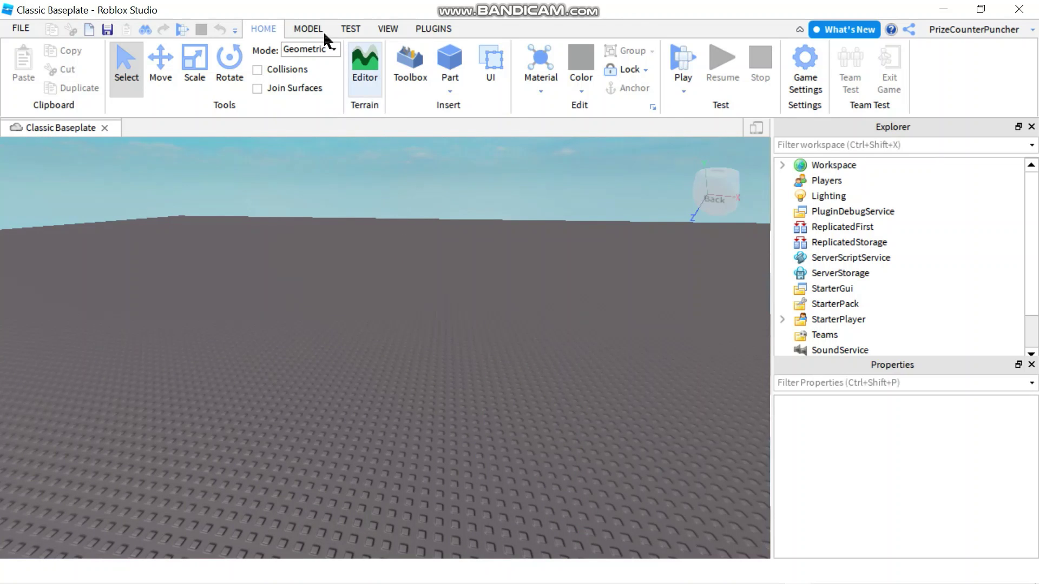
Insert a ParticleEmitter into the Workspace from the Model tab's effects list
click(305, 26)
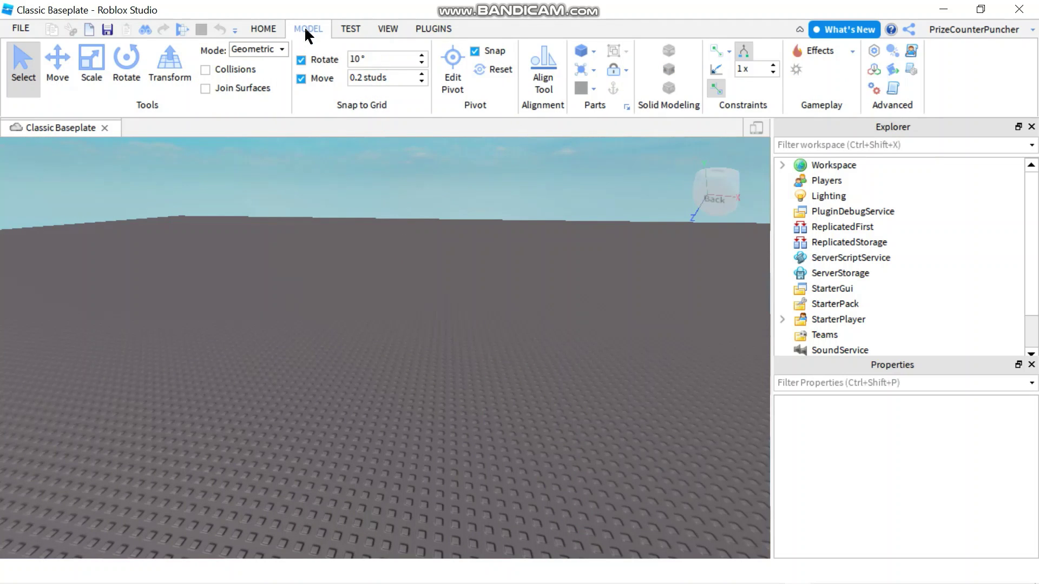
click(853, 48)
click(851, 233)
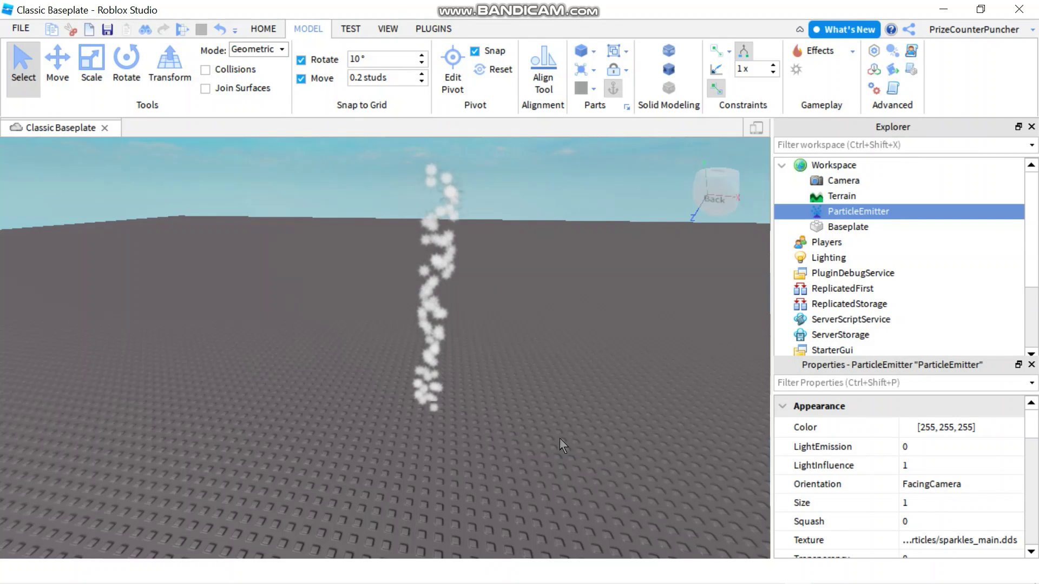
scroll(894, 471, down, 1)
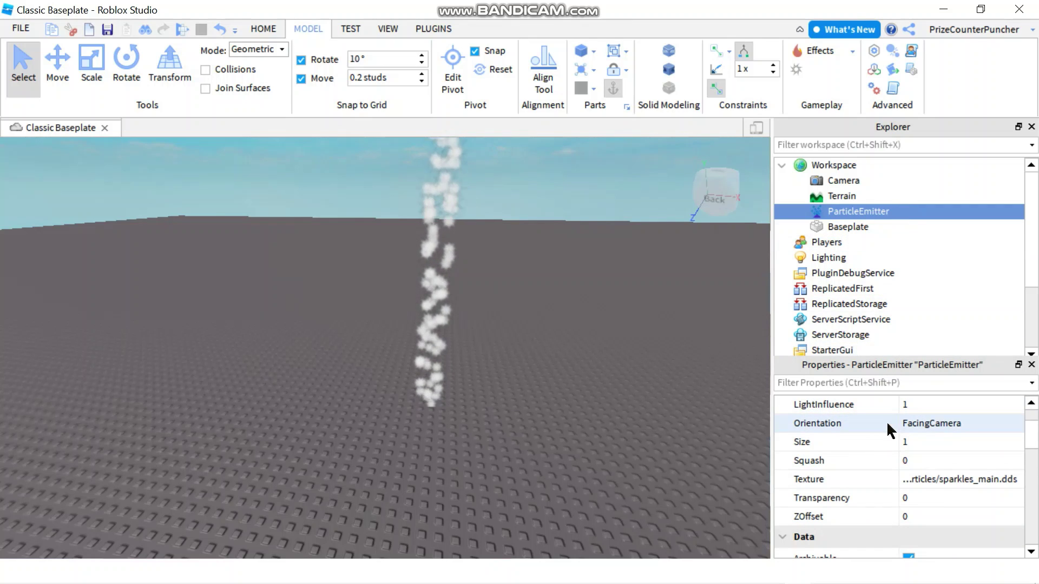
Select the emitter's Texture value and bring up the Toolbox's uploaded images
click(946, 477)
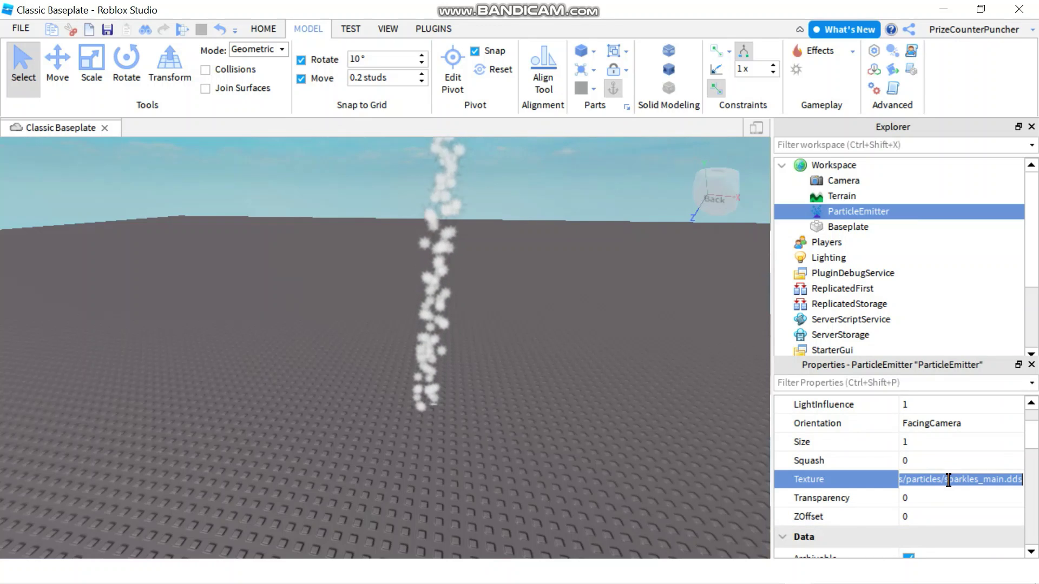
click(948, 480)
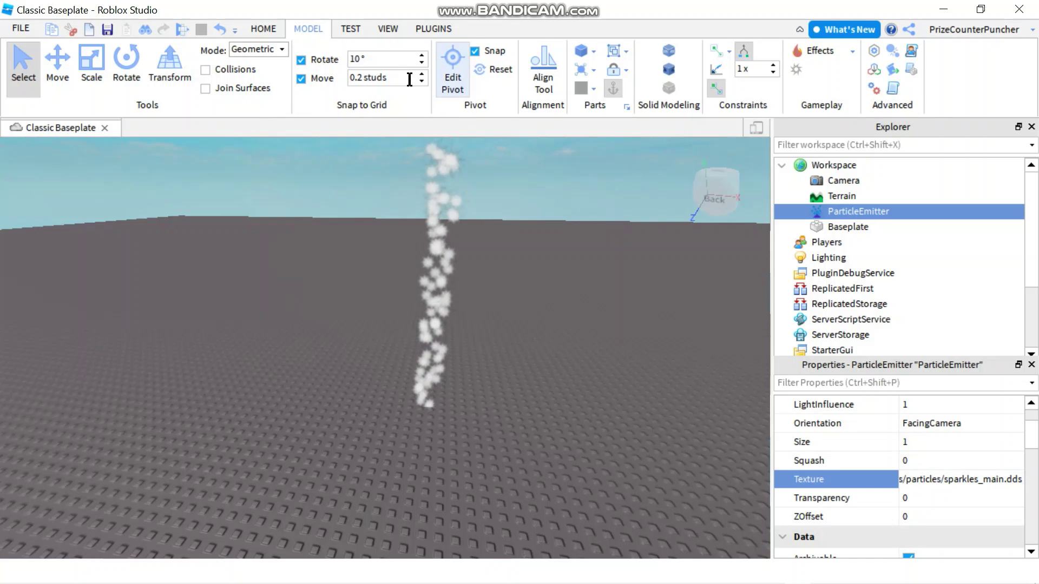
click(262, 26)
click(410, 65)
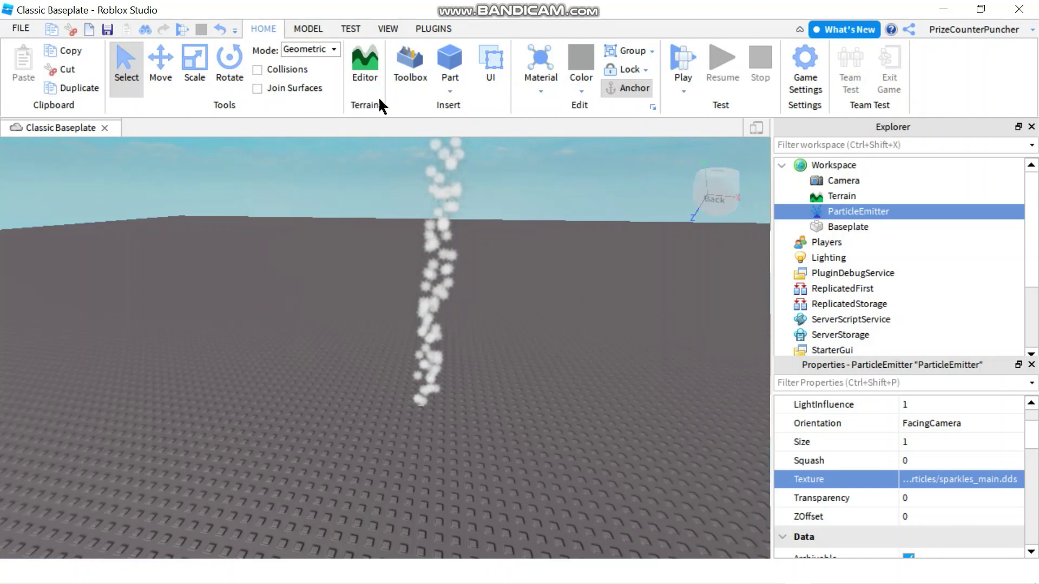
Replace the emitter's sparkles Texture with the PrizeCP Logo asset ID, then close the Toolbox
right_click(27, 242)
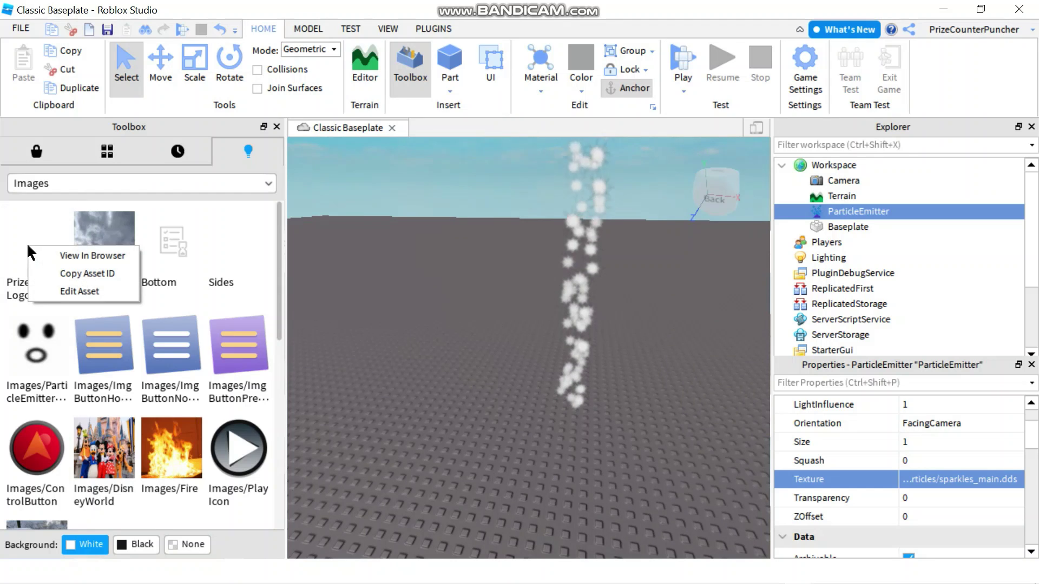
click(64, 274)
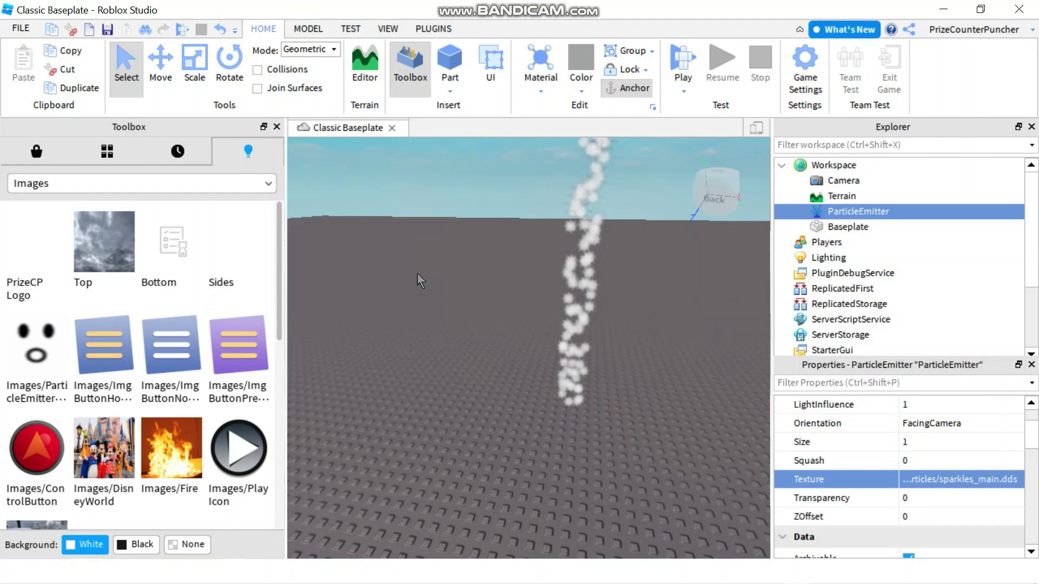
click(939, 480)
key(BackSpace)
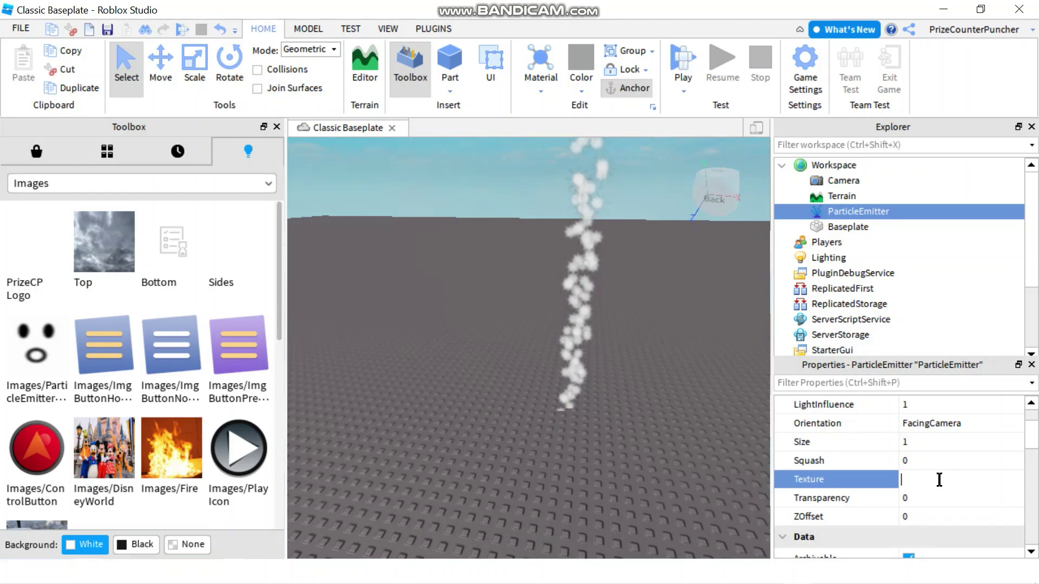
key(ctrl+v)
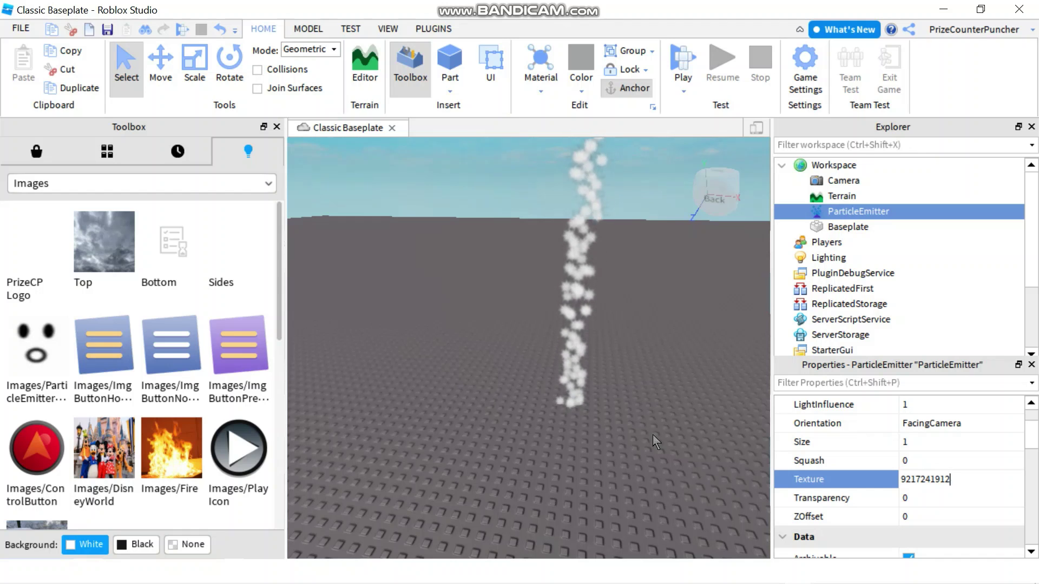
key(Return)
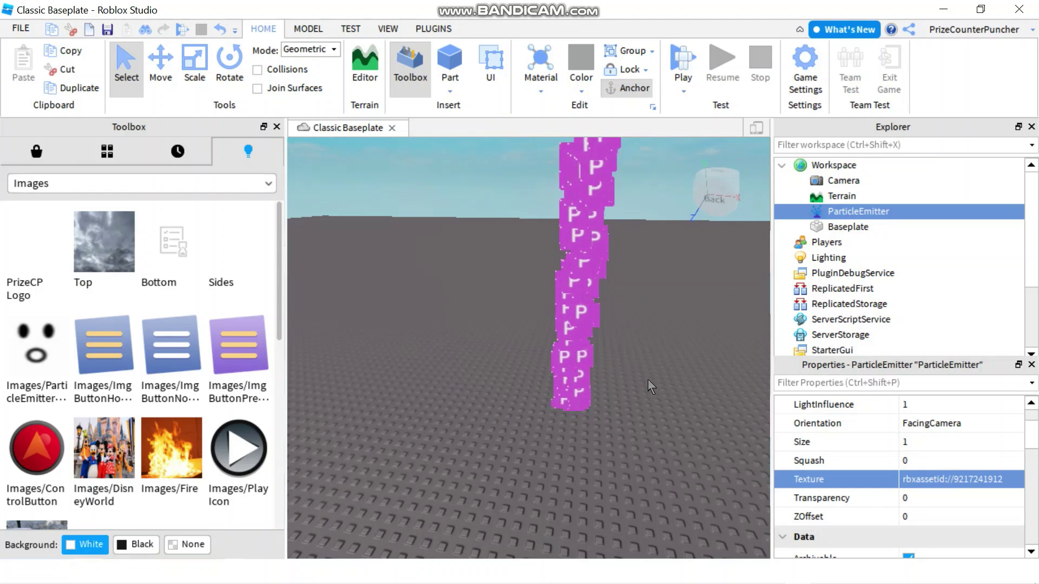
right_drag(498, 349, 650, 388)
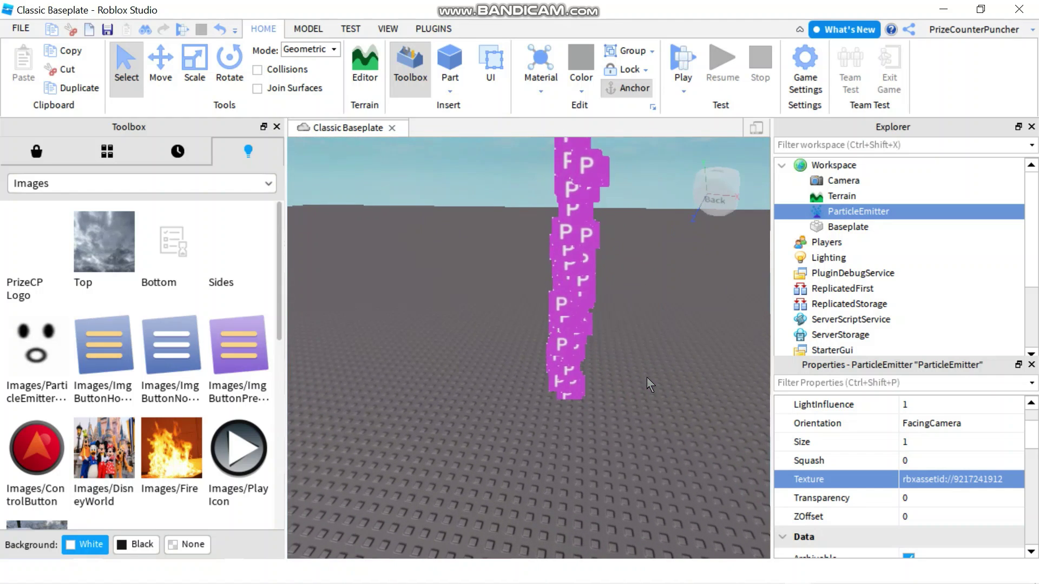
scroll(649, 382, up, 3)
scroll(650, 382, down, 3)
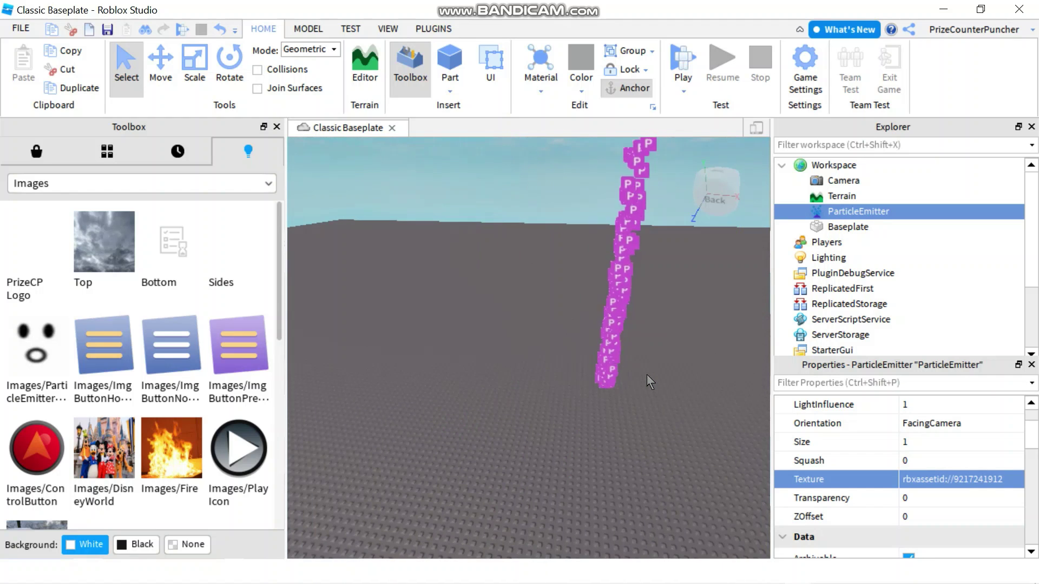
click(276, 127)
scroll(441, 352, down, 1)
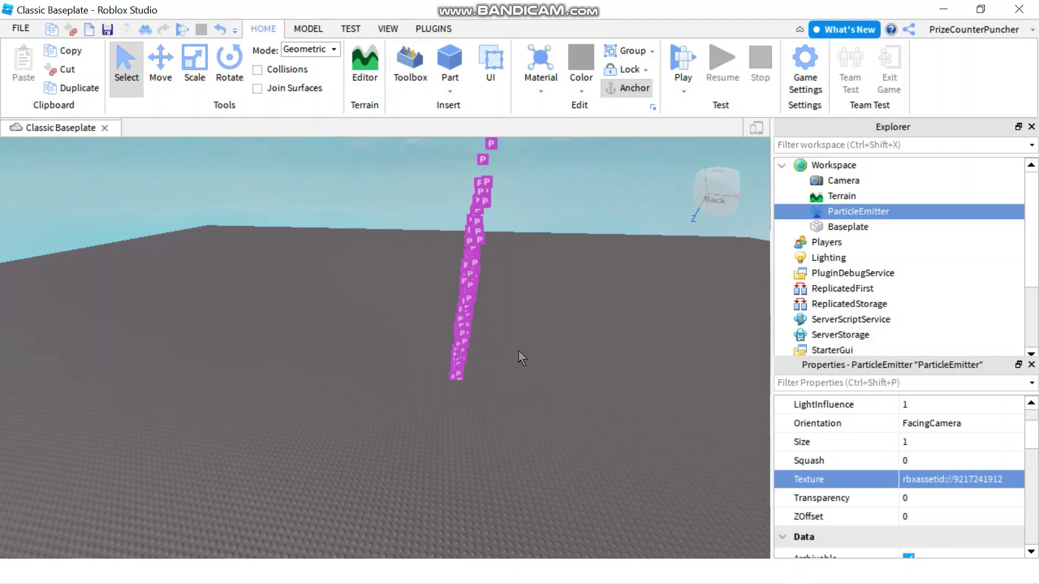
scroll(893, 472, down, 3)
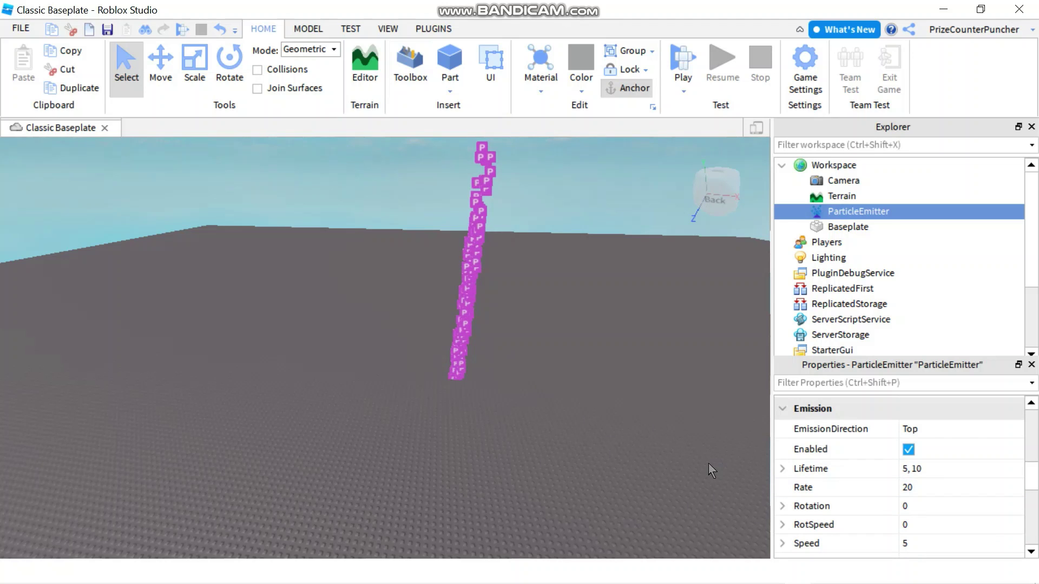
Set the ParticleEmitter's Emission Rate from 20 to 2
click(932, 489)
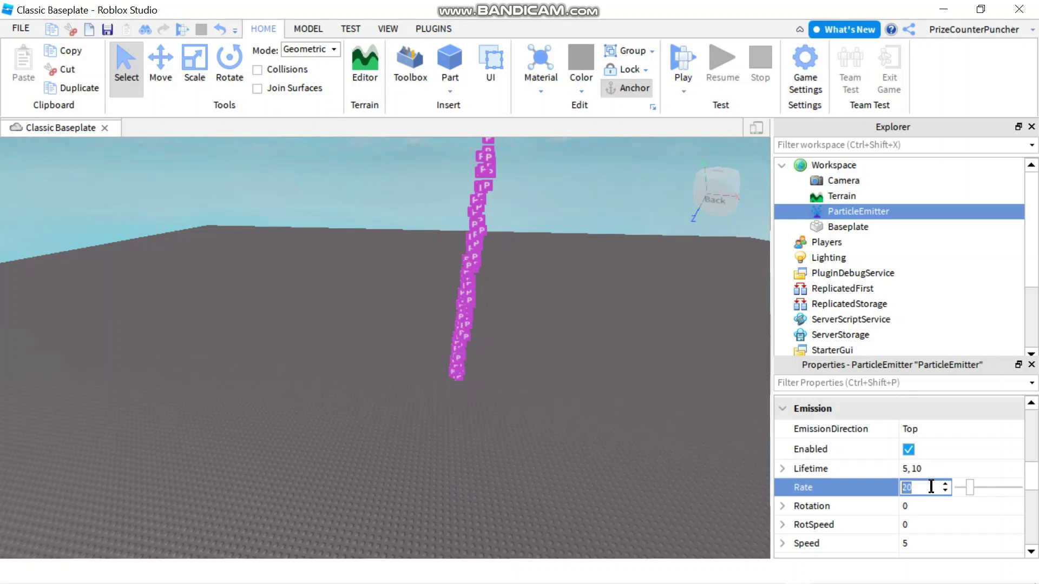
text(1)
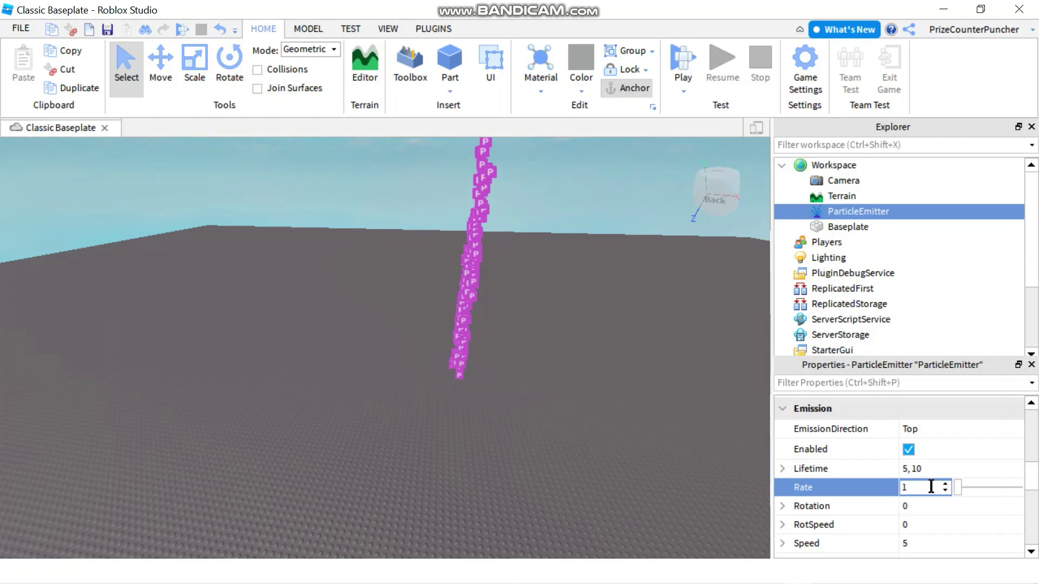
key(BackSpace)
text(2)
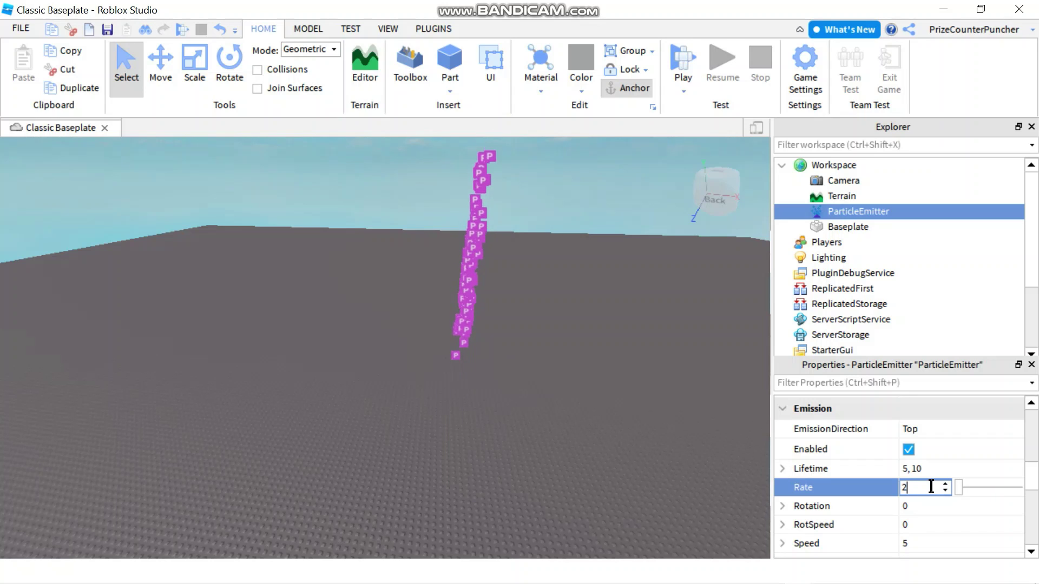
key(Return)
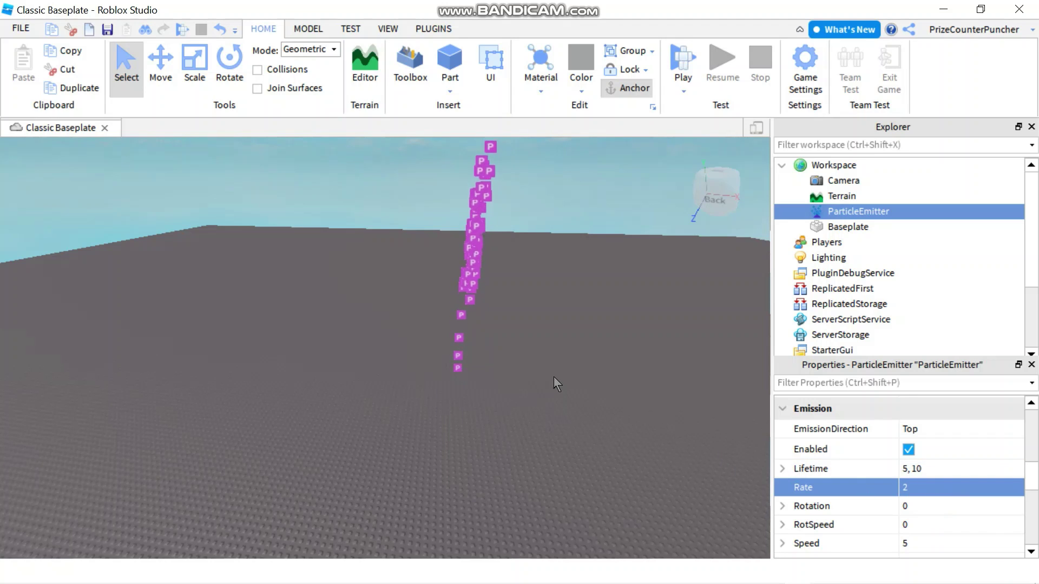